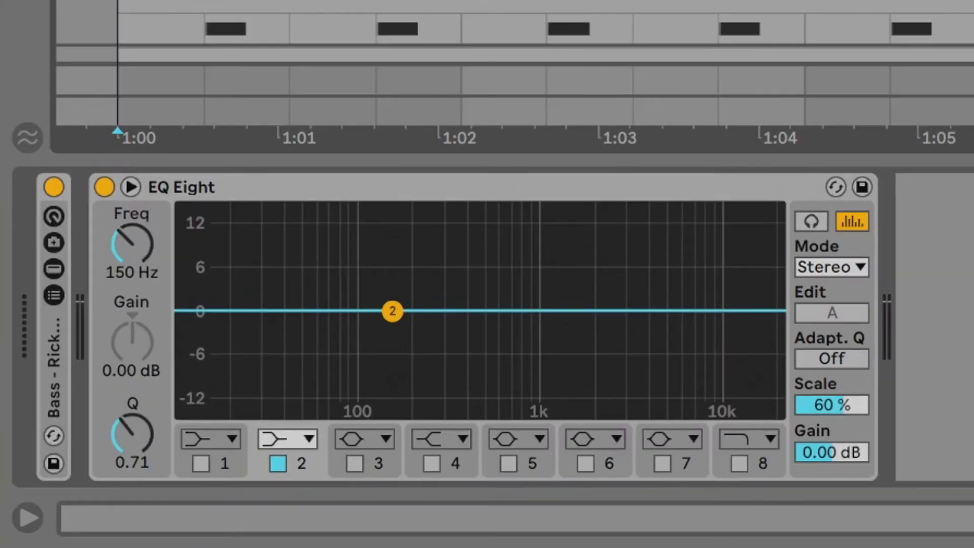
Step: Add an Envelope Follower to the Snare track and play the loop through it
key("space")
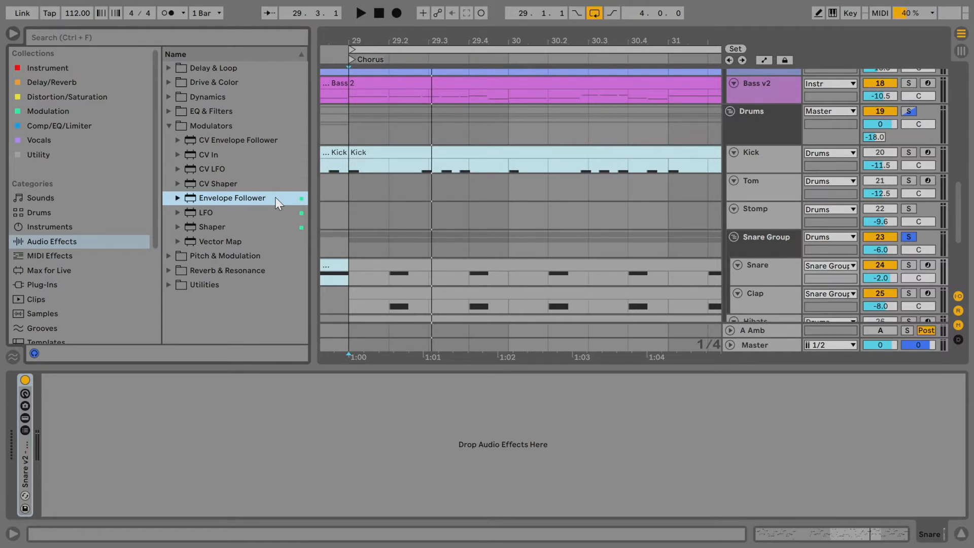
left_click_drag(244, 198, 284, 446)
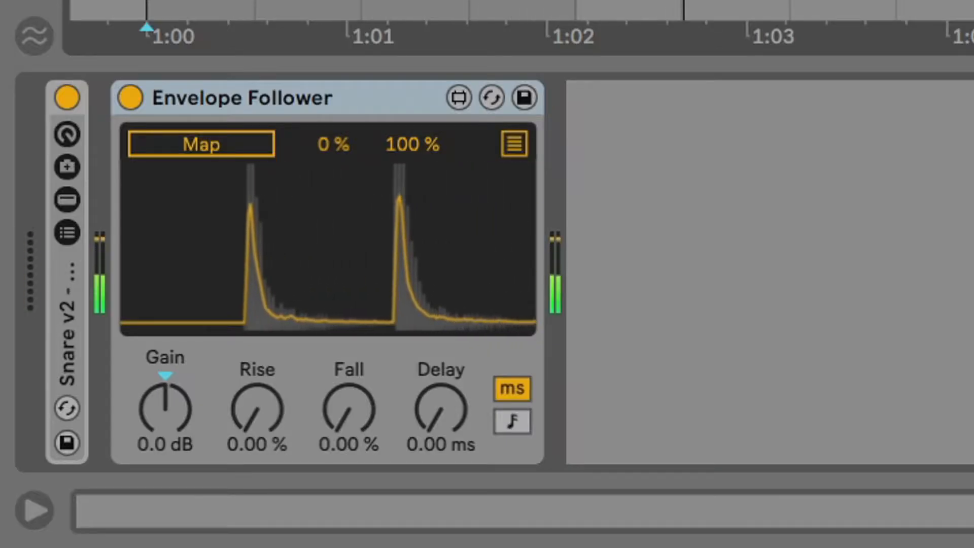
key("space")
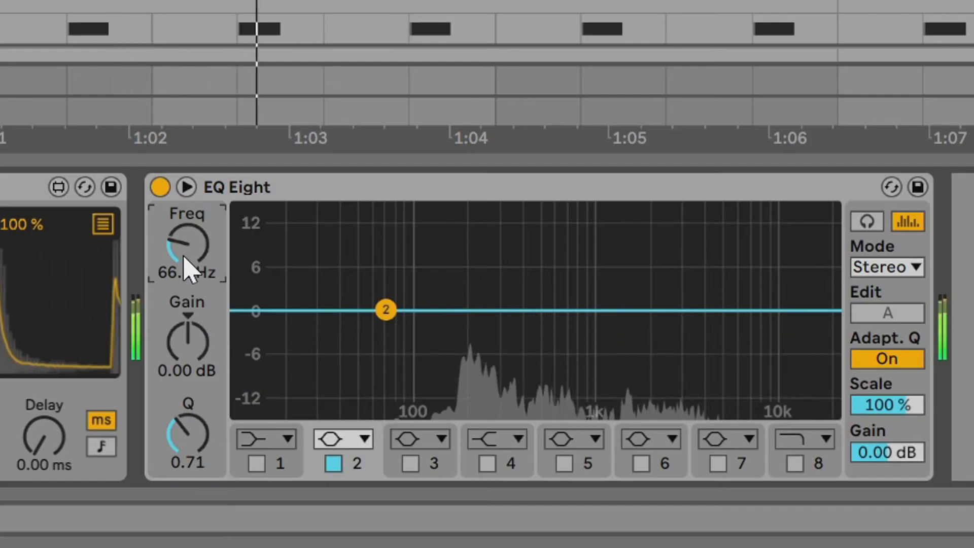
Step: Tune EQ Eight's band 2 to the snare's fundamental at 200 Hz, with about 4 dB of gain and a Q of 1.40
left_click_drag(187, 267, 188, 252)
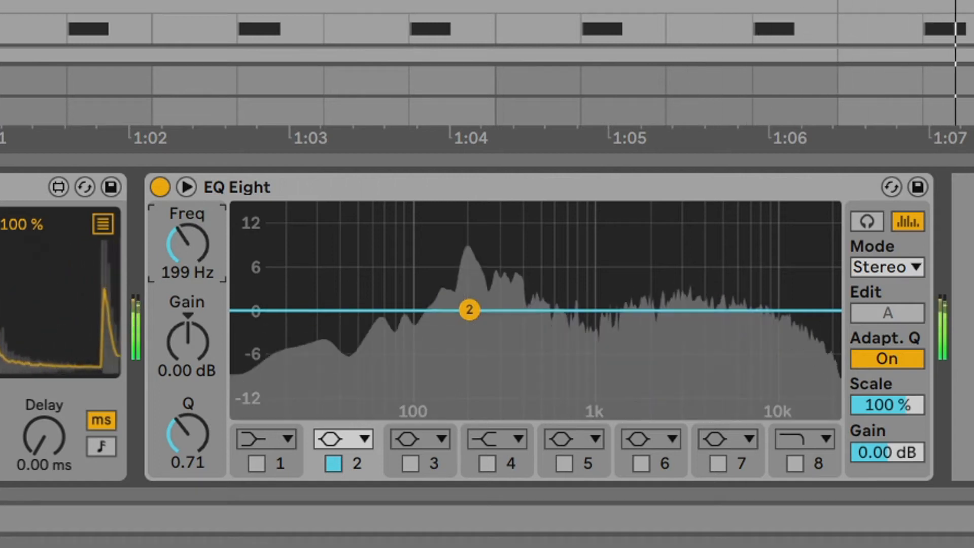
left_click_drag(187, 244, 188, 241)
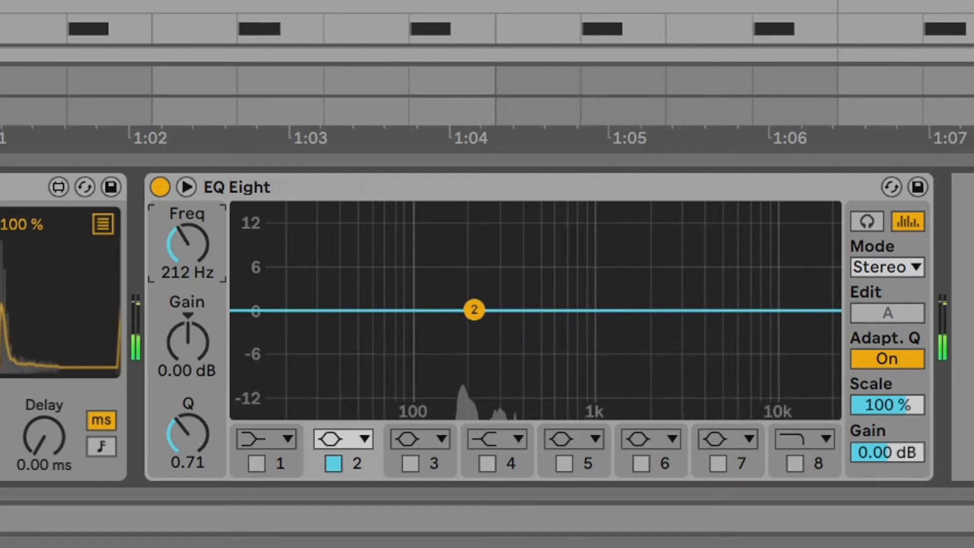
mouse_move(195, 336)
left_mouse_down()
mouse_move(196, 319)
mouse_move(196, 342)
left_mouse_up()
left_click(196, 459)
type("1.4")
key("Return")
double_click(184, 339)
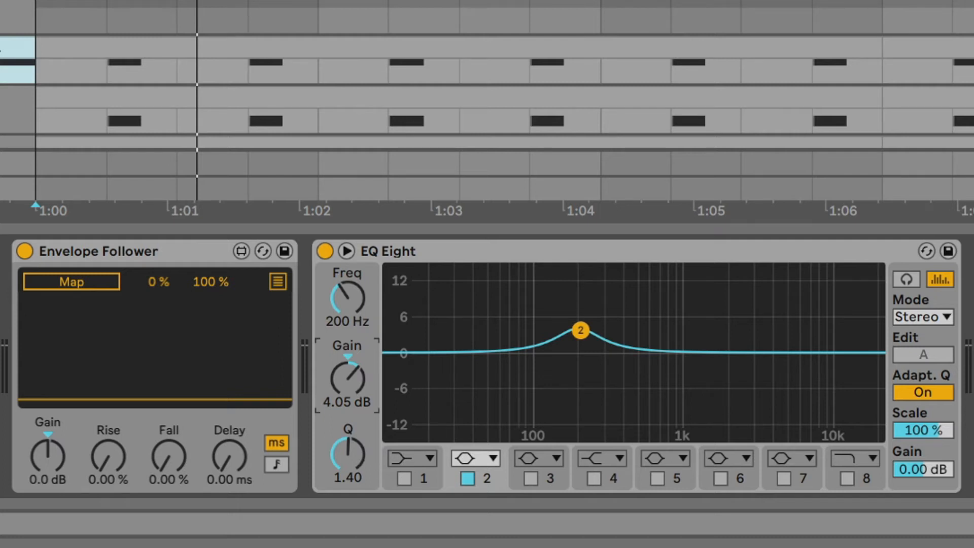
Step: Map the Envelope Follower to the gain of EQ band 2 and audition the modulation
left_click(86, 281)
left_click(353, 378)
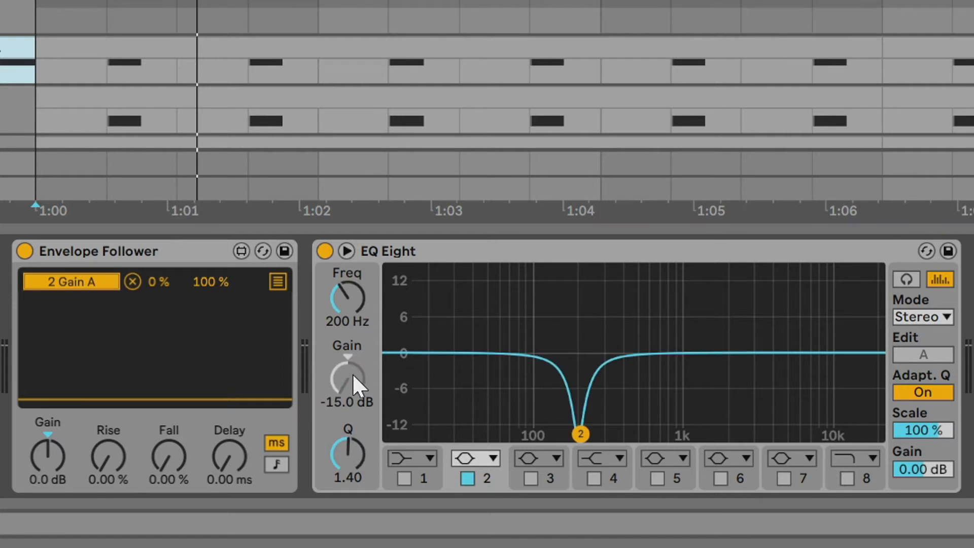
key("space")
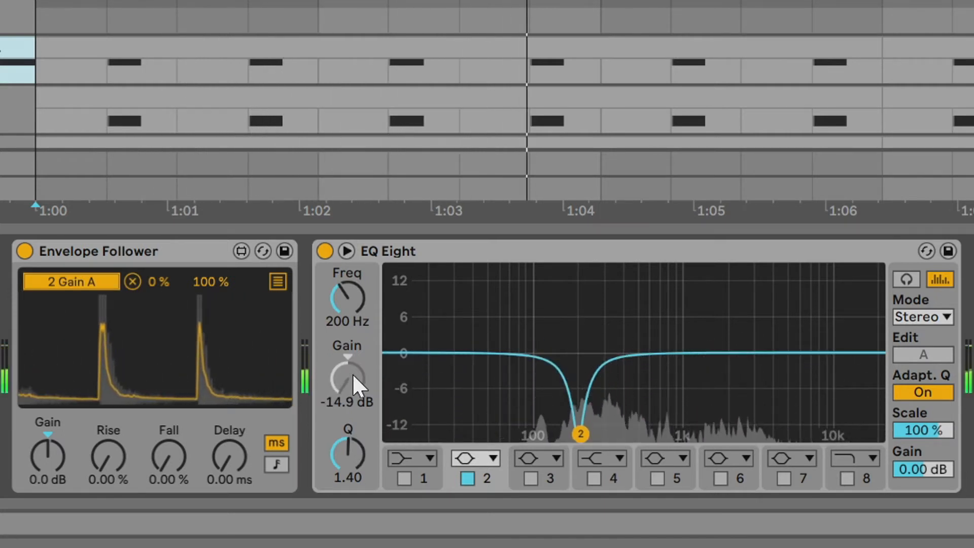
key("space")
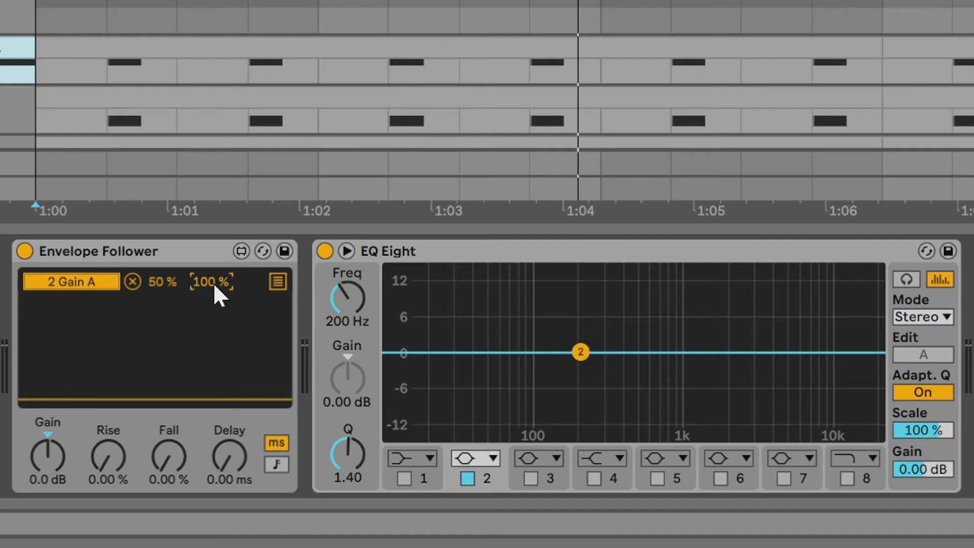
Step: Set the gain mapping's range to 50 % minimum and 0 % maximum and audition the inverted modulation
left_click_drag(213, 282, 213, 335)
key("space")
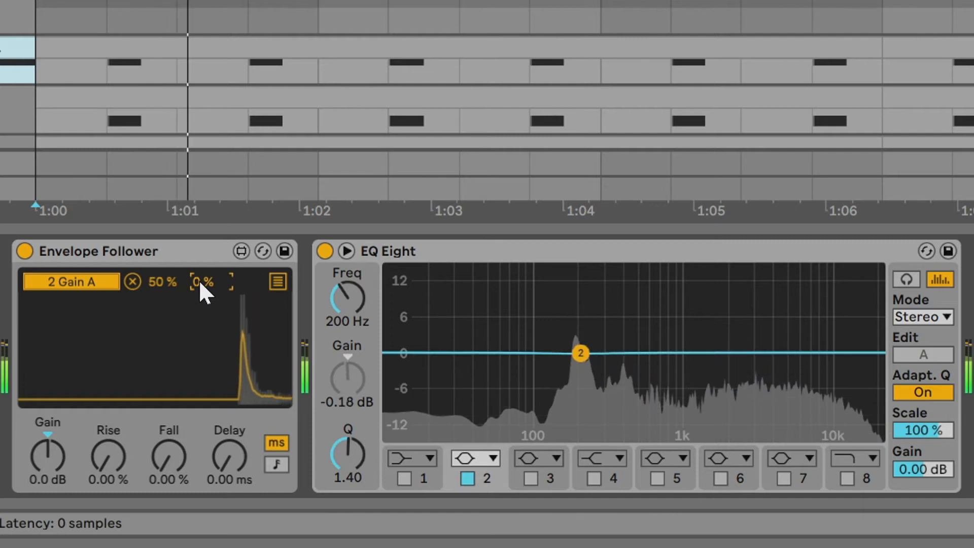
mouse_move(198, 279)
left_mouse_down()
mouse_move(199, 183)
mouse_move(200, 282)
left_mouse_up()
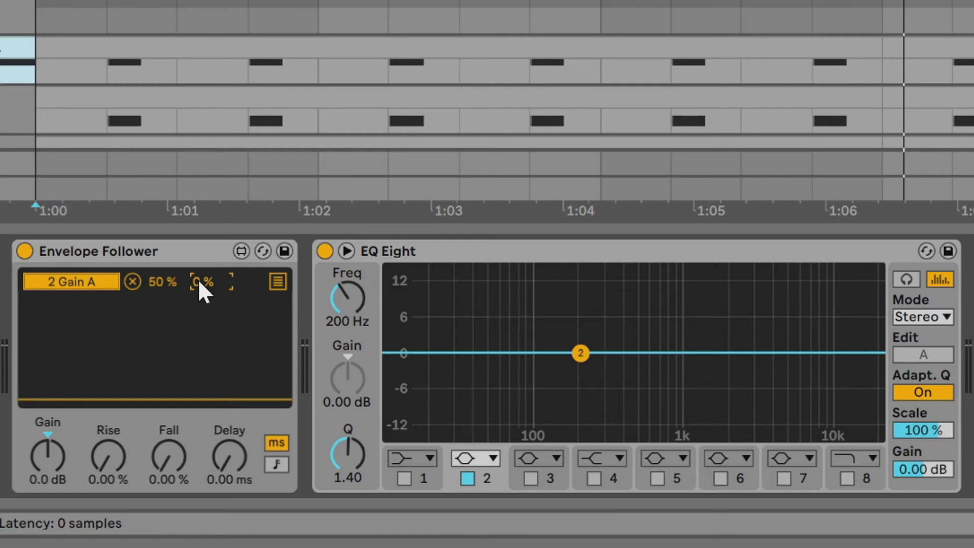
key("space")
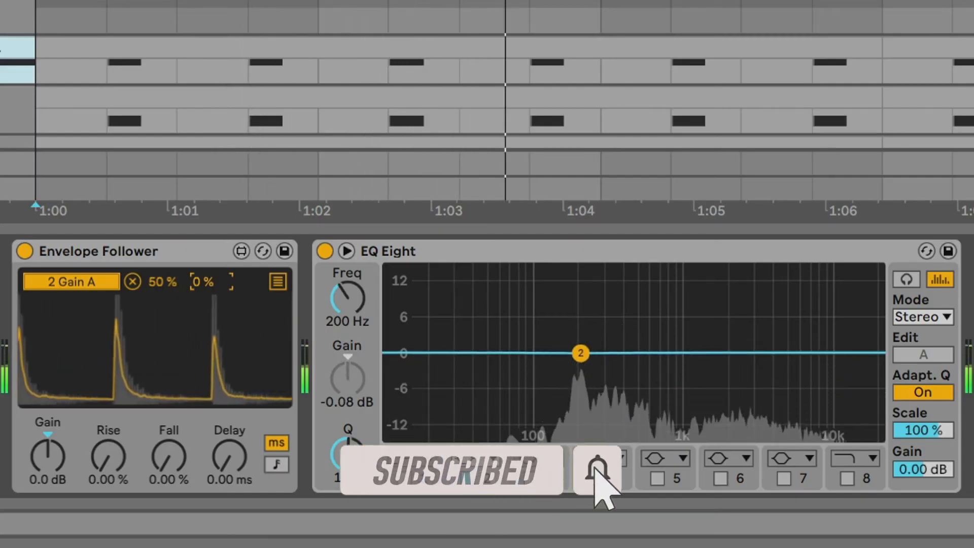
Step: Adjust the Envelope Follower's Fall while listening, settling on 12 %
left_click_drag(168, 461, 168, 396)
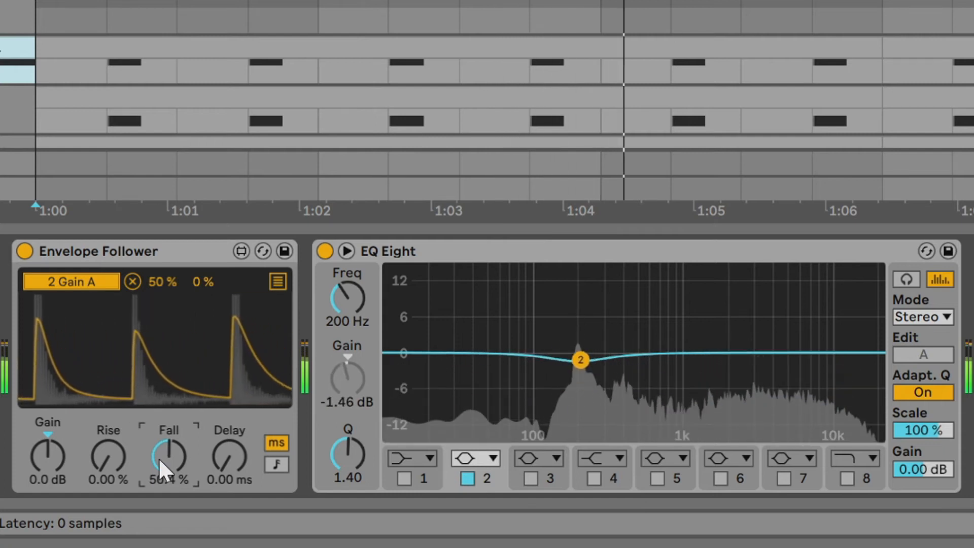
left_click_drag(158, 457, 158, 506)
key("space")
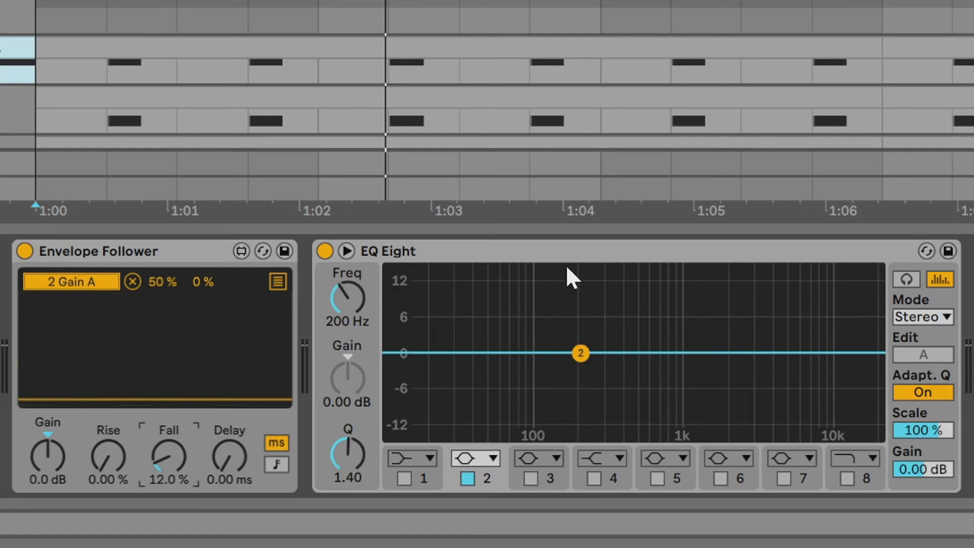
Step: Move the mapped EQ Eight from the Snare track to the Instr group and start playback
left_click(588, 253)
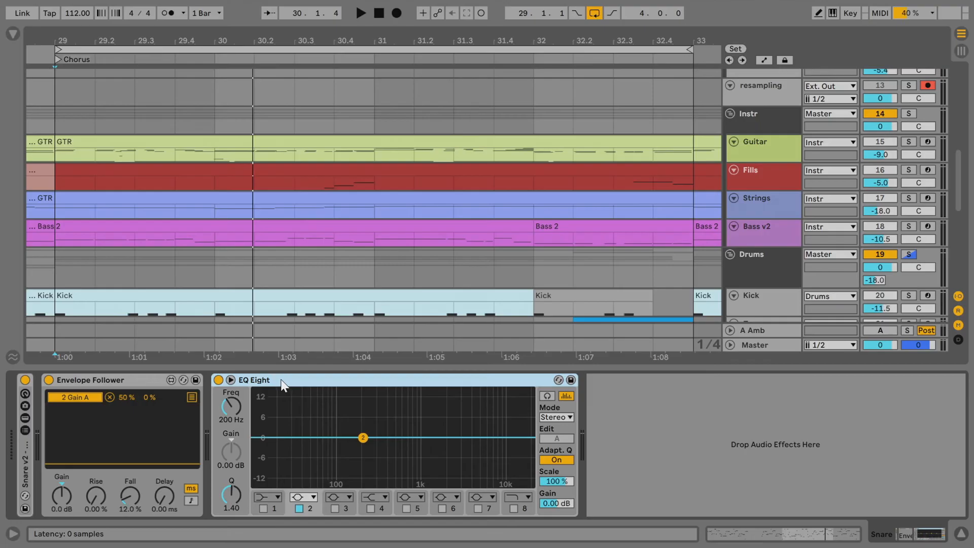
left_click(762, 111)
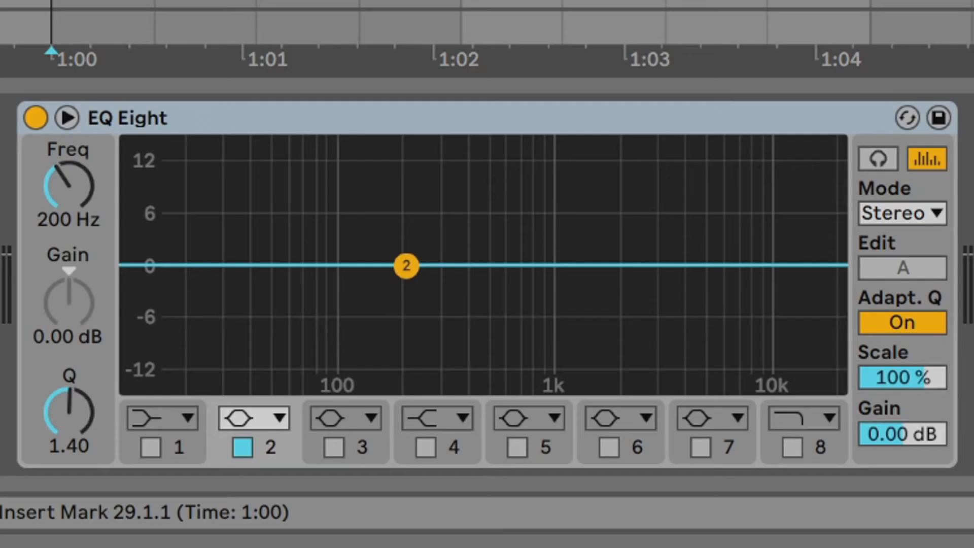
key("space")
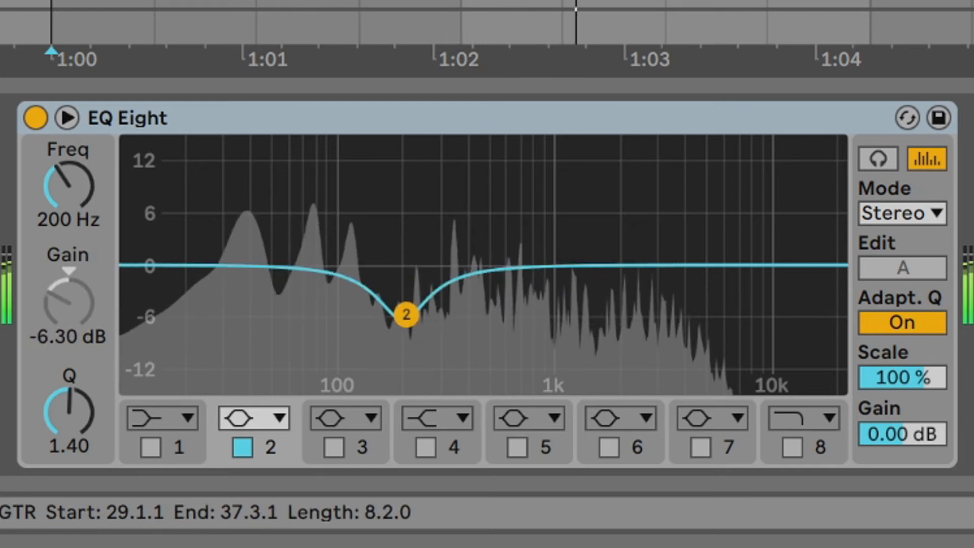
Step: Compare the instruments with the ducking EQ bypassed and enabled during playback
left_click(34, 119)
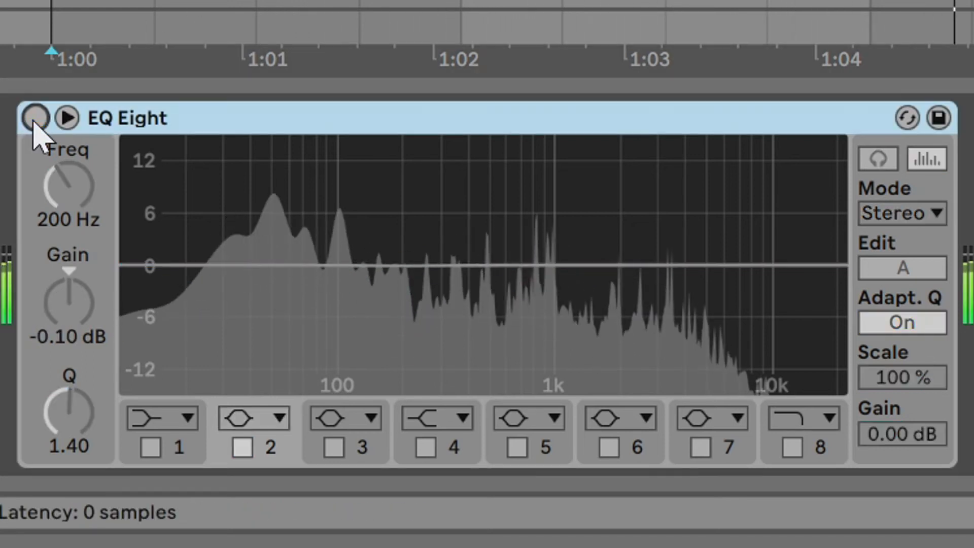
left_click(33, 121)
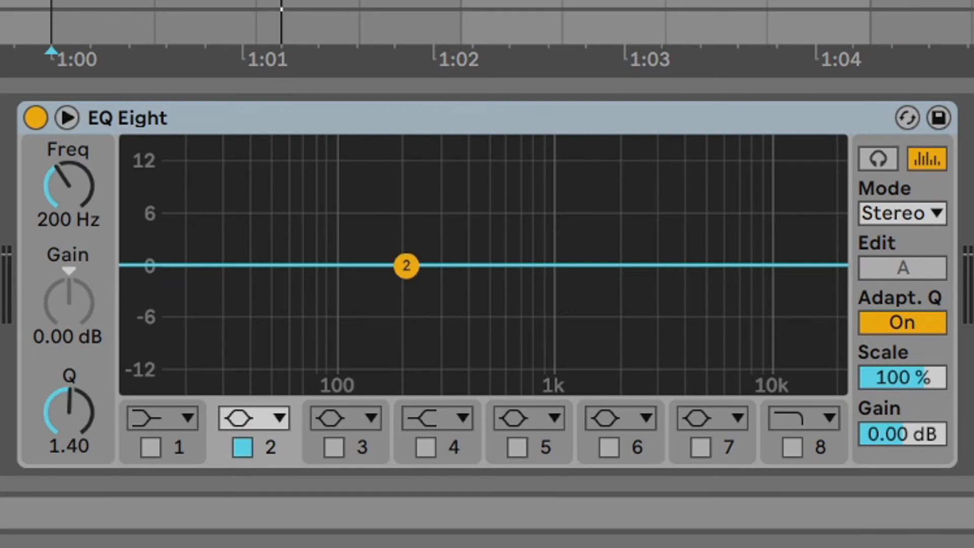
key("space")
left_click_drag(67, 406, 66, 398)
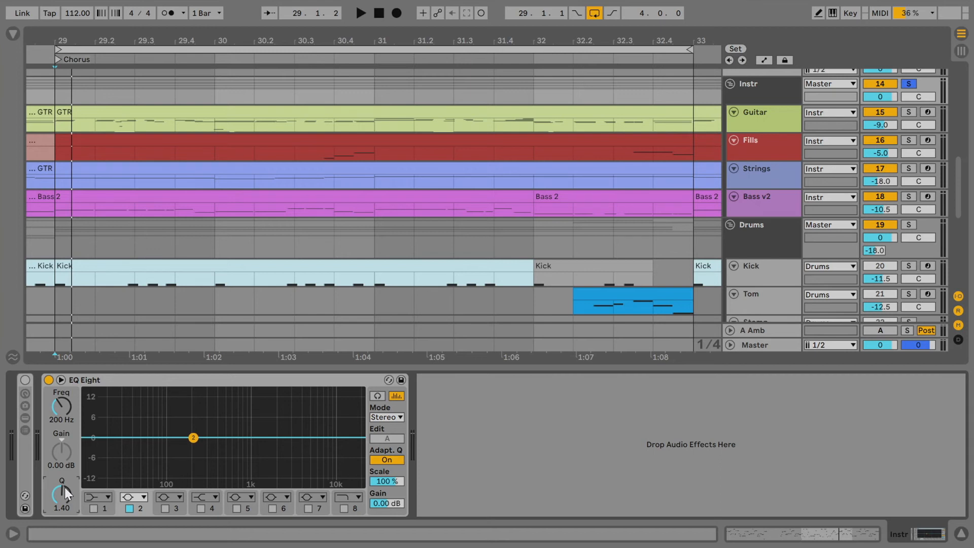
Step: Review the Envelope Follower on the Snare track and return to the mapped EQ Eight
scroll(813, 234, "down", 3)
left_click(773, 318)
scroll(773, 318, "down", 2)
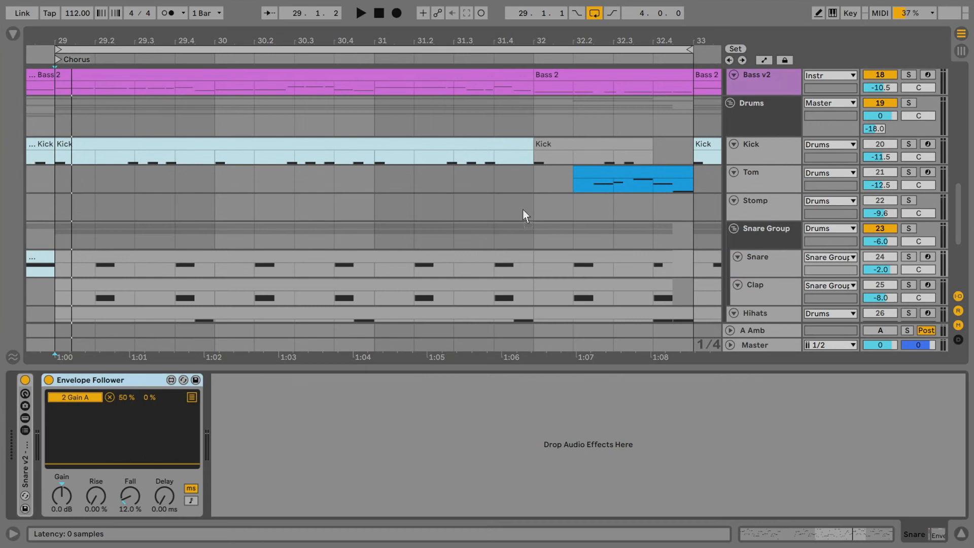
left_click(756, 152)
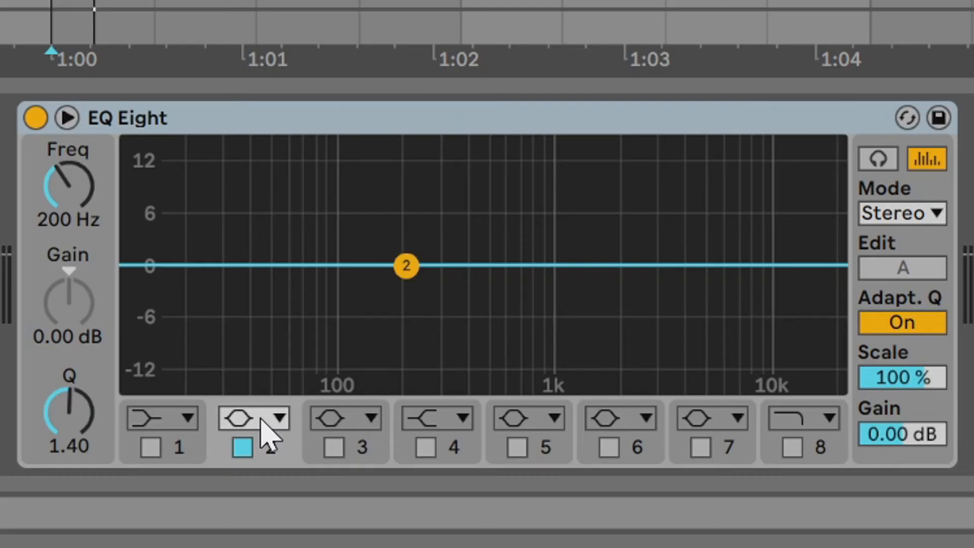
Step: Change EQ band 2 to a low shelf at about 147 Hz and reduce the EQ's Scale
left_click(261, 418)
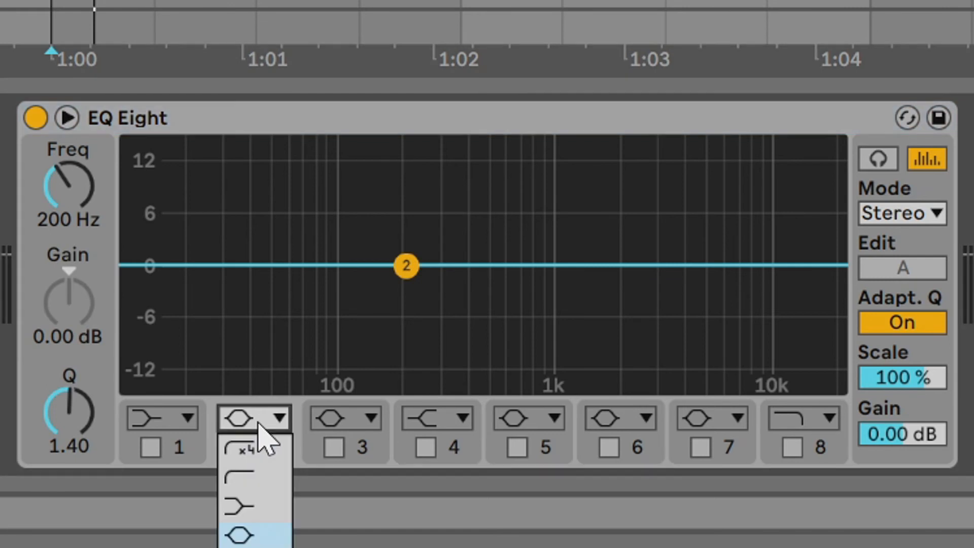
left_click(243, 504)
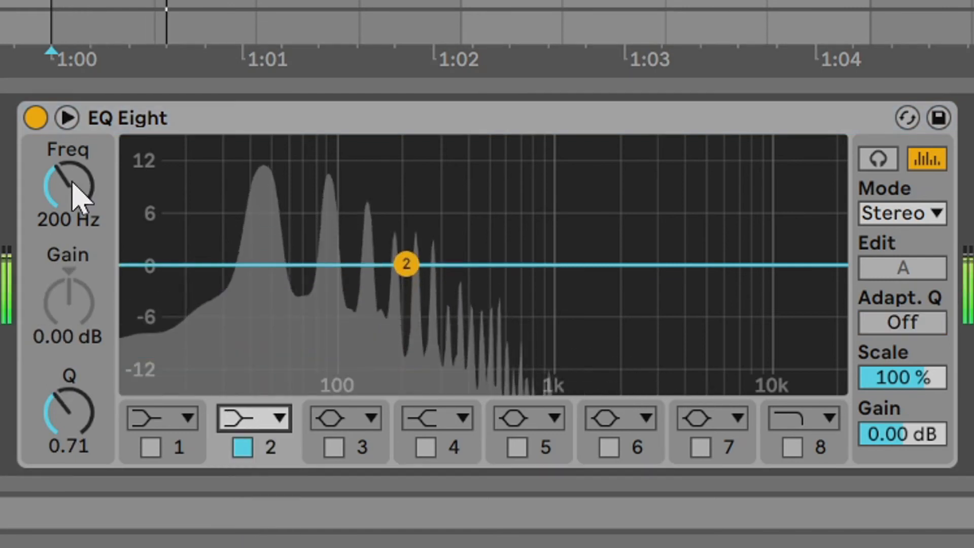
mouse_move(76, 184)
left_mouse_down()
mouse_move(76, 208)
mouse_move(76, 197)
left_mouse_up()
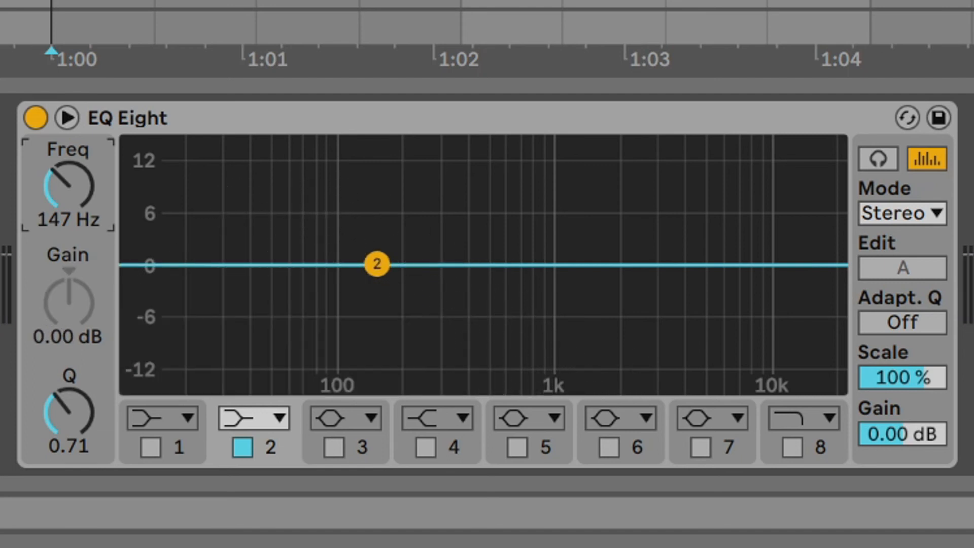
left_click_drag(913, 378, 913, 410)
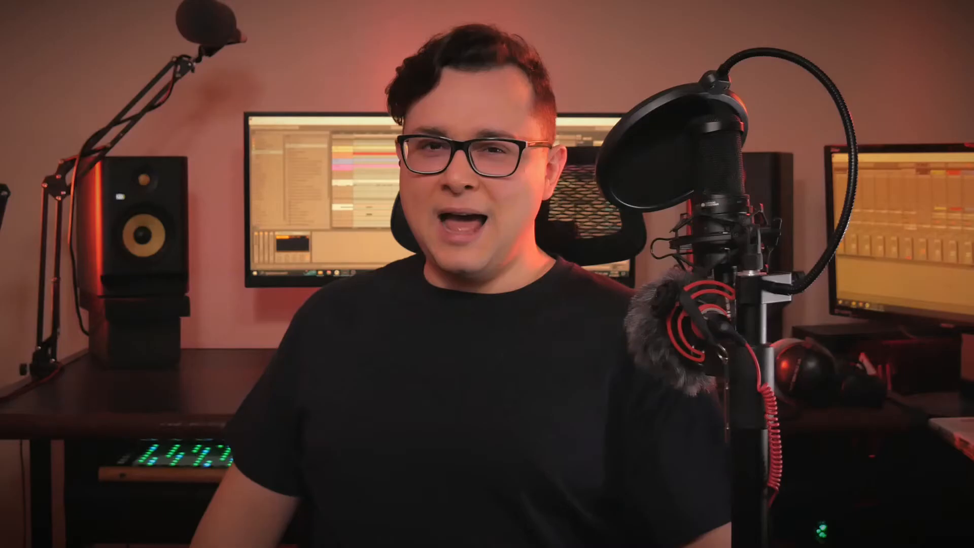